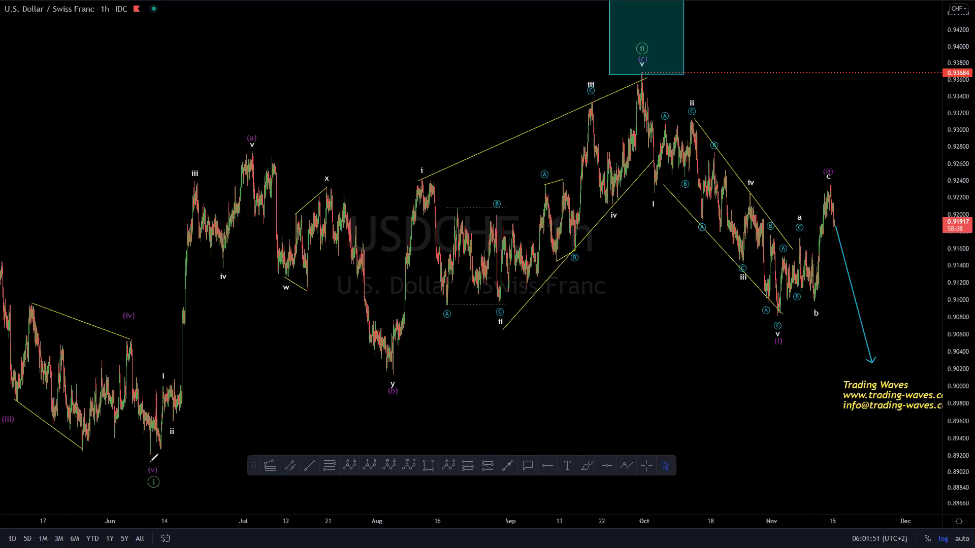
# - Highlight the green wave i low, trace the (a)-(b)-(c) advance to the wave ii high, and clear the annotations
pyautogui.moveTo(140, 459)
pyautogui.mouseDown()
pyautogui.moveTo(166, 460)
pyautogui.moveTo(161, 450)
pyautogui.moveTo(149, 484)
pyautogui.mouseUp()
pyautogui.click(157, 491)
pyautogui.click(162, 491)
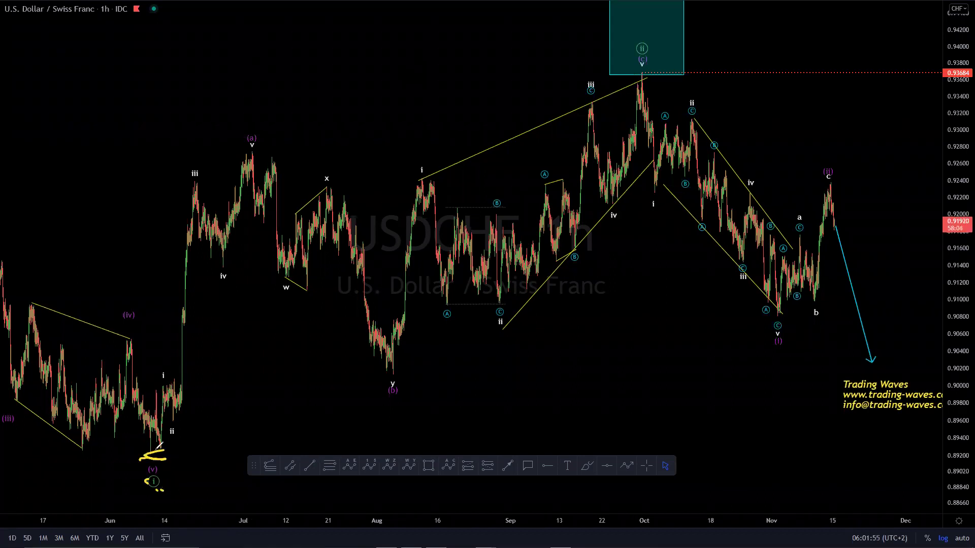
pyautogui.moveTo(148, 448); pyautogui.dragTo(164, 449)
pyautogui.moveTo(157, 465)
pyautogui.mouseDown()
pyautogui.moveTo(251, 152)
pyautogui.moveTo(425, 316)
pyautogui.mouseUp()
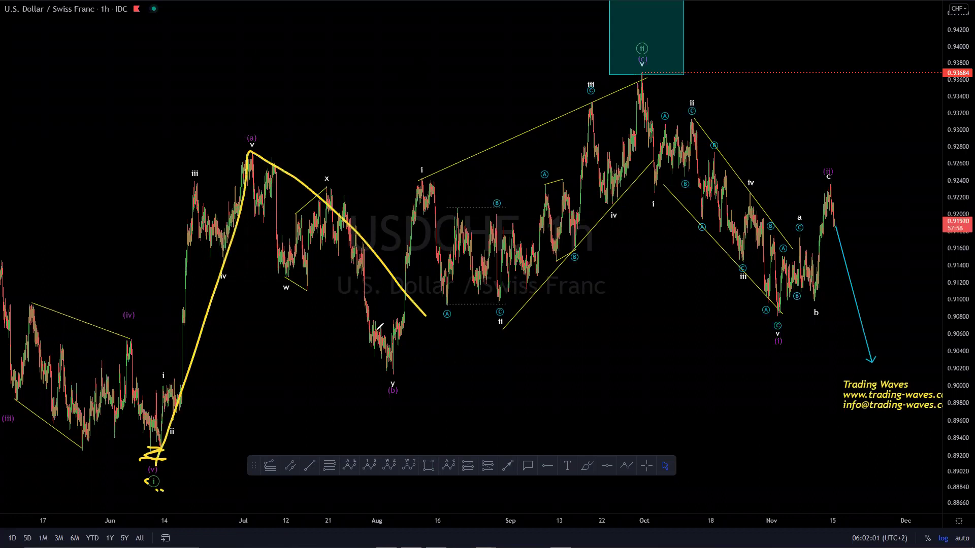
pyautogui.moveTo(247, 148)
pyautogui.mouseDown()
pyautogui.moveTo(320, 235)
pyautogui.moveTo(391, 360)
pyautogui.moveTo(643, 78)
pyautogui.mouseUp()
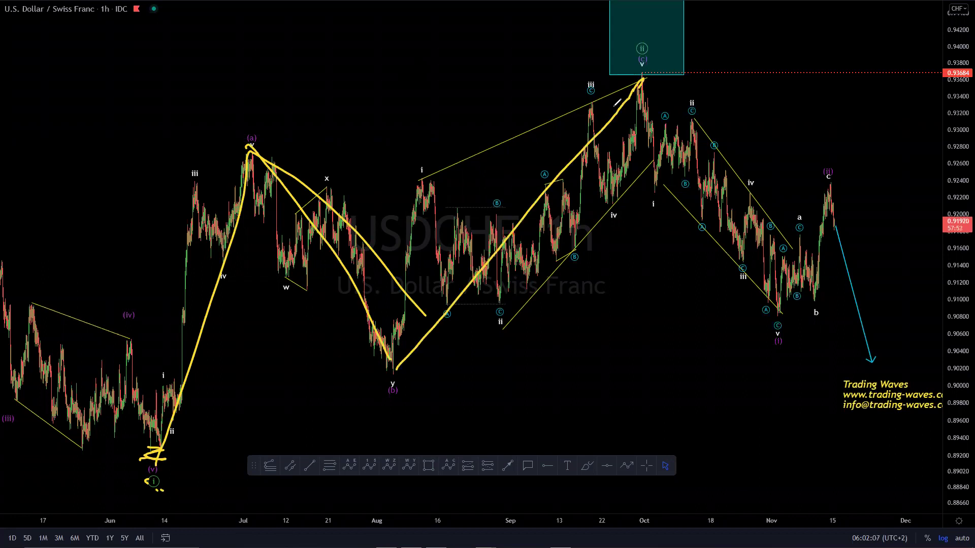
pyautogui.press('e')
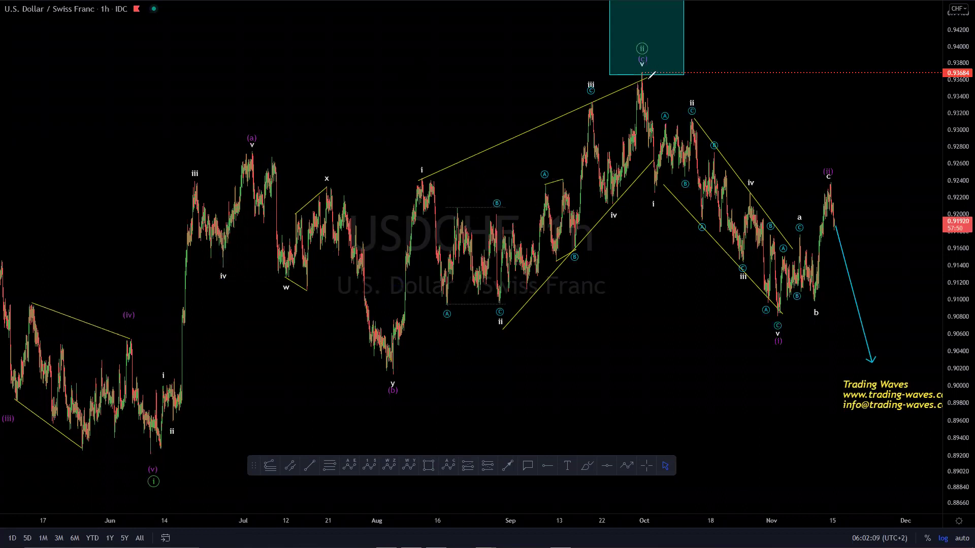
# - Mark the green wave ii label, sketch a downward arrow from its high to below 0.88840, and clear the annotations
pyautogui.moveTo(619, 51)
pyautogui.mouseDown()
pyautogui.moveTo(630, 51)
pyautogui.moveTo(686, 165)
pyautogui.mouseUp()
pyautogui.moveTo(644, 75)
pyautogui.mouseDown()
pyautogui.moveTo(869, 500)
pyautogui.moveTo(867, 448)
pyautogui.mouseUp()
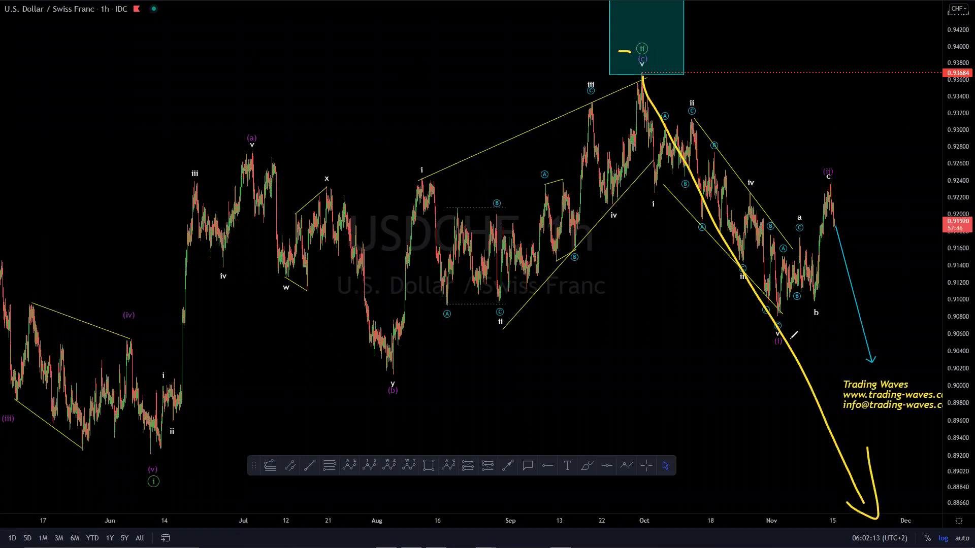
pyautogui.press('e')
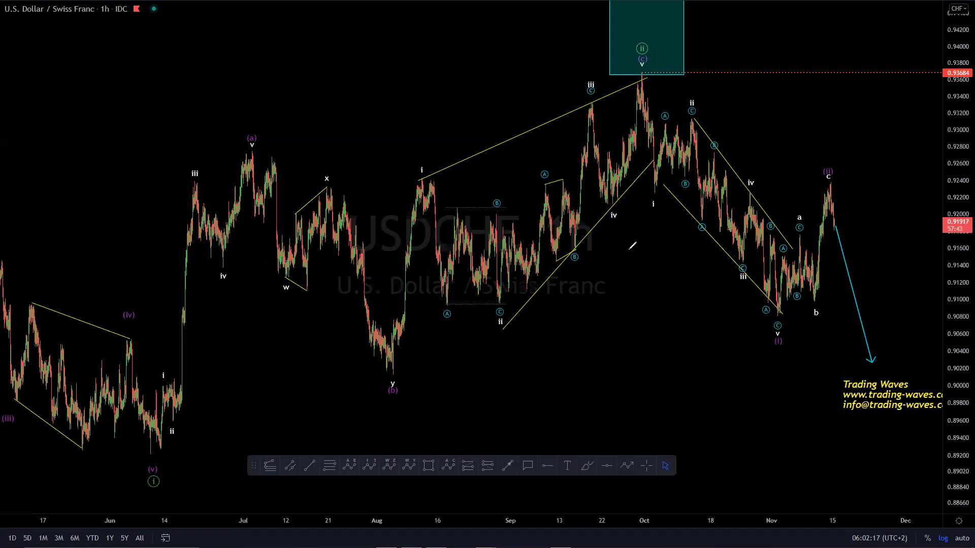
# - Show the RSI and Stoch RSI panes and mark the divergence between waves iii and v of the June to July rise
pyautogui.press('Escape')
pyautogui.doubleClick(609, 354)
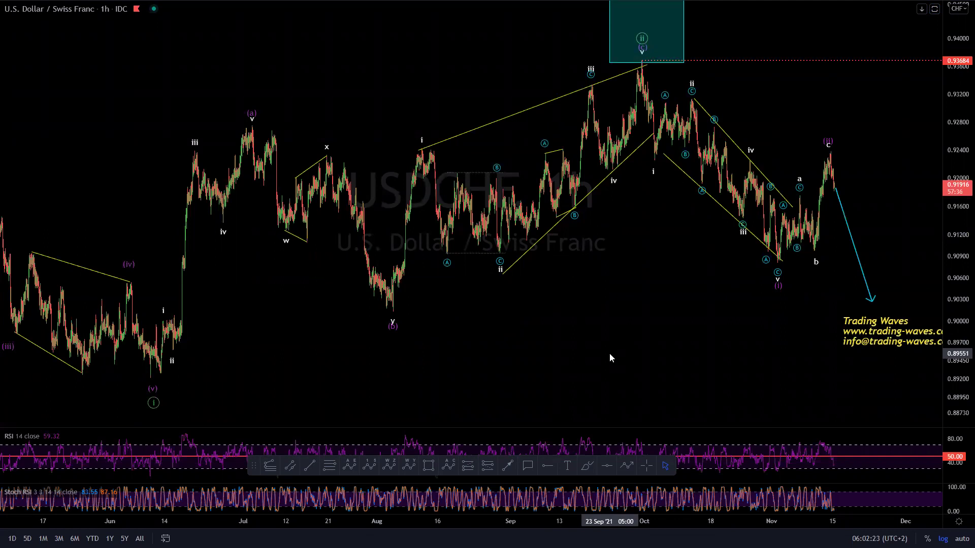
pyautogui.hotkey('ctrl', 'shift', '3')
pyautogui.moveTo(196, 150)
pyautogui.mouseDown()
pyautogui.moveTo(188, 450)
pyautogui.moveTo(195, 148)
pyautogui.mouseUp()
pyautogui.moveTo(183, 426)
pyautogui.mouseDown()
pyautogui.moveTo(214, 443)
pyautogui.moveTo(252, 442)
pyautogui.mouseUp()
pyautogui.moveTo(193, 154); pyautogui.dragTo(275, 107)
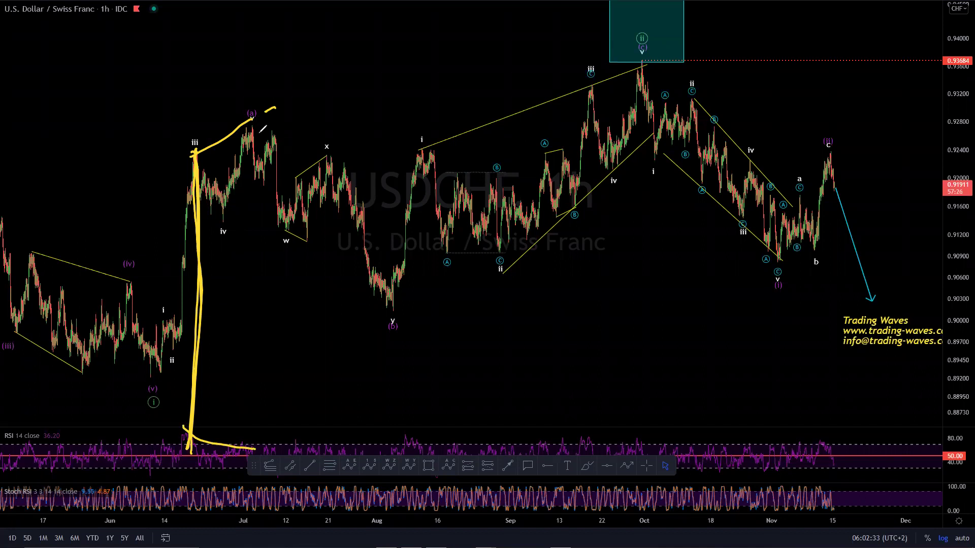
pyautogui.moveTo(147, 391); pyautogui.dragTo(241, 131)
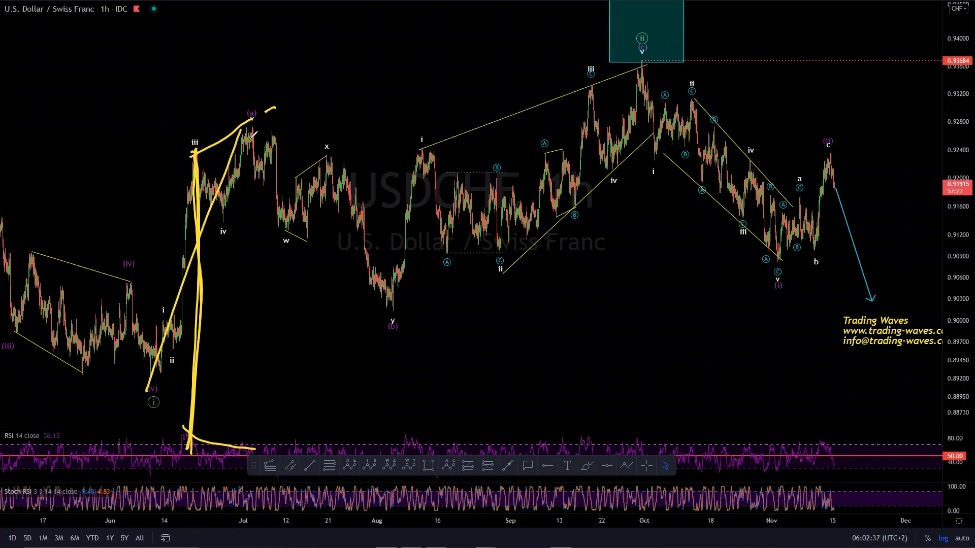
# - Mark the RSI divergence between waves iii and v at the September highs, redoing the vertical link, and clear the annotations
pyautogui.moveTo(590, 137)
pyautogui.mouseDown()
pyautogui.moveTo(593, 85)
pyautogui.moveTo(595, 462)
pyautogui.moveTo(589, 87)
pyautogui.moveTo(600, 452)
pyautogui.mouseUp()
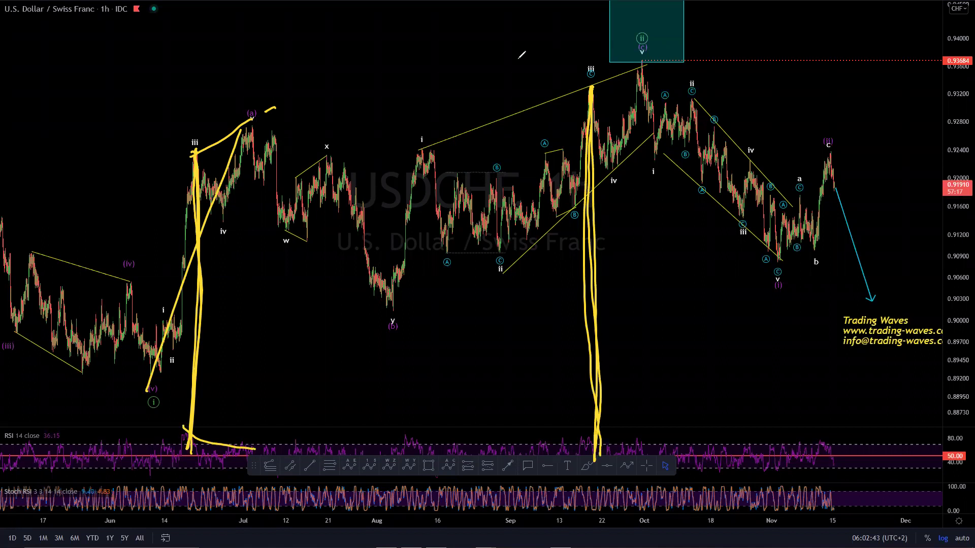
pyautogui.hotkey('ctrl', 'z')
pyautogui.moveTo(589, 86)
pyautogui.mouseDown()
pyautogui.moveTo(587, 445)
pyautogui.moveTo(642, 436)
pyautogui.mouseUp()
pyautogui.moveTo(592, 86); pyautogui.dragTo(634, 66)
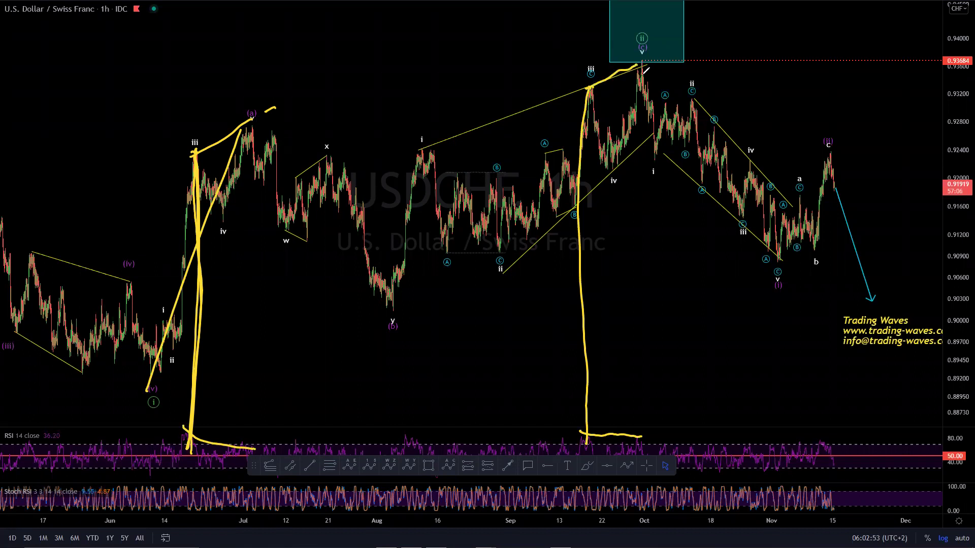
pyautogui.press('e')
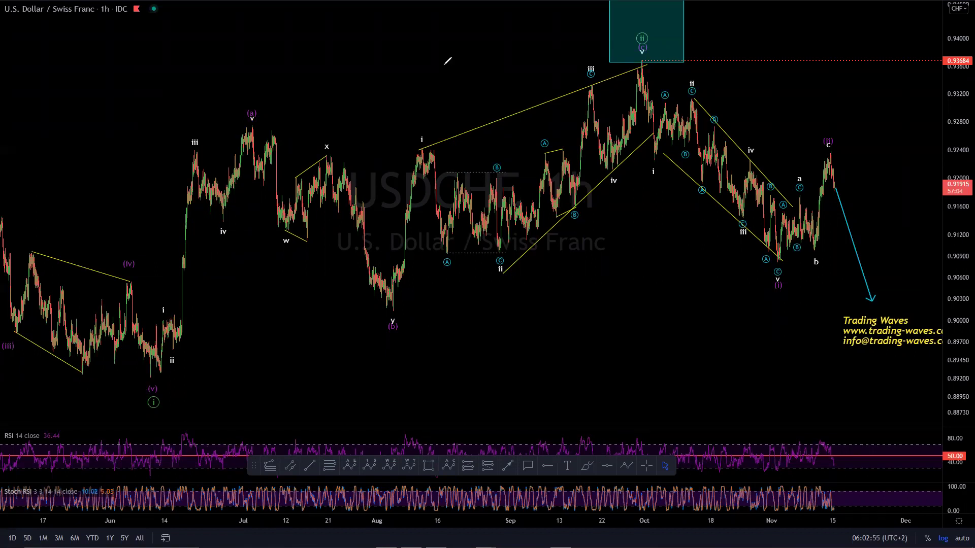
# - Hide the indicator panes and sketch a channel around the November a-b-c rise with a decline out of it, clearing the strokes at the end
pyautogui.doubleClick(608, 282)
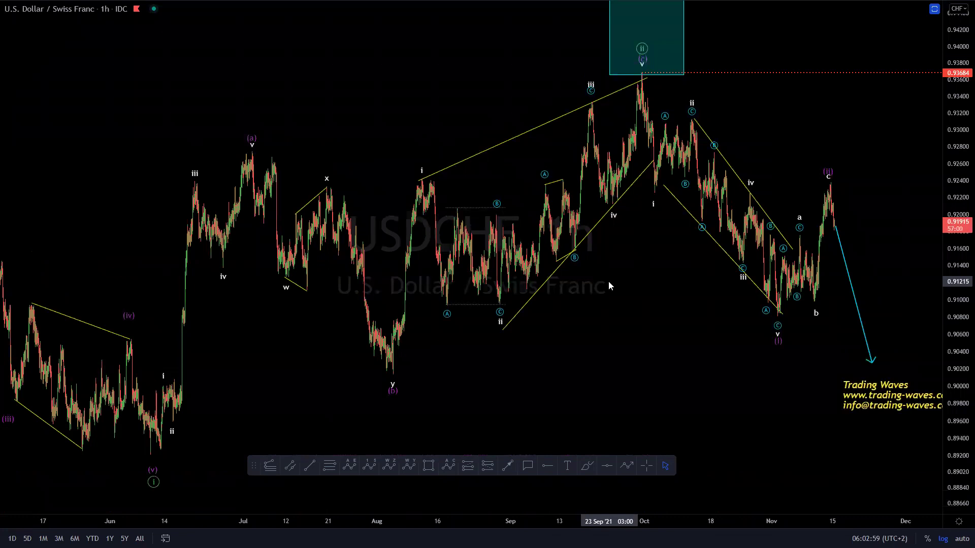
pyautogui.hotkey('ctrl', 'shift', '3')
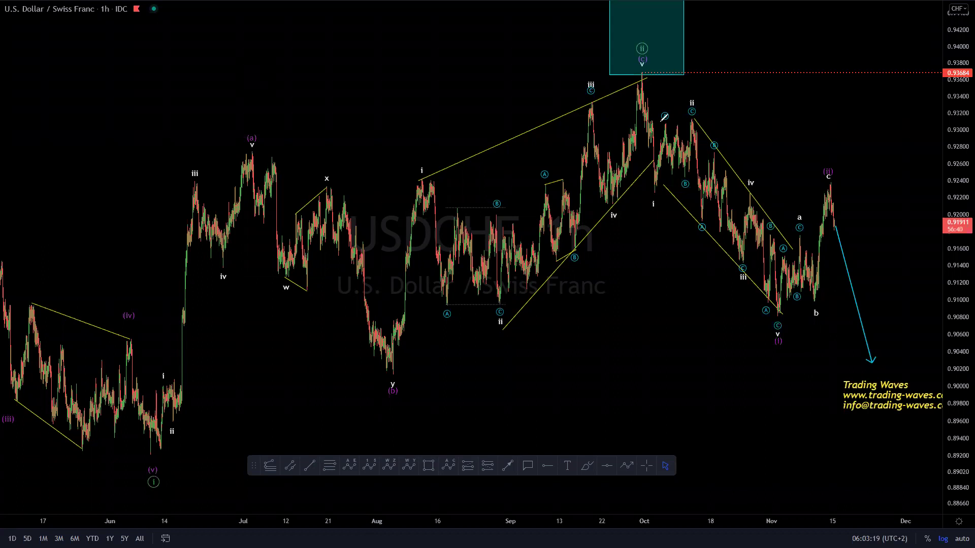
pyautogui.moveTo(793, 344)
pyautogui.mouseDown()
pyautogui.moveTo(804, 341)
pyautogui.moveTo(803, 238)
pyautogui.moveTo(836, 180)
pyautogui.mouseUp()
pyautogui.moveTo(782, 223); pyautogui.dragTo(827, 187)
pyautogui.moveTo(773, 337); pyautogui.dragTo(850, 276)
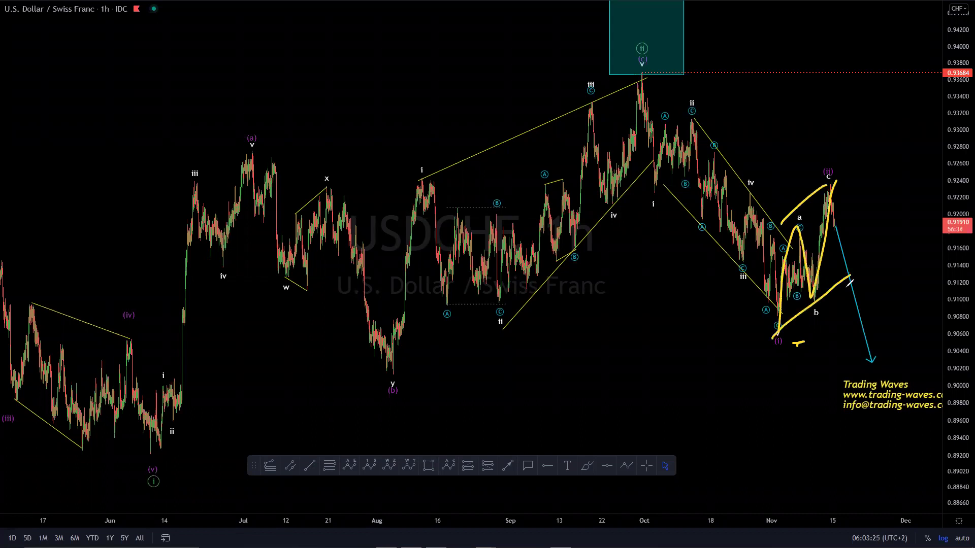
pyautogui.moveTo(835, 182)
pyautogui.mouseDown()
pyautogui.moveTo(836, 240)
pyautogui.moveTo(872, 366)
pyautogui.mouseUp()
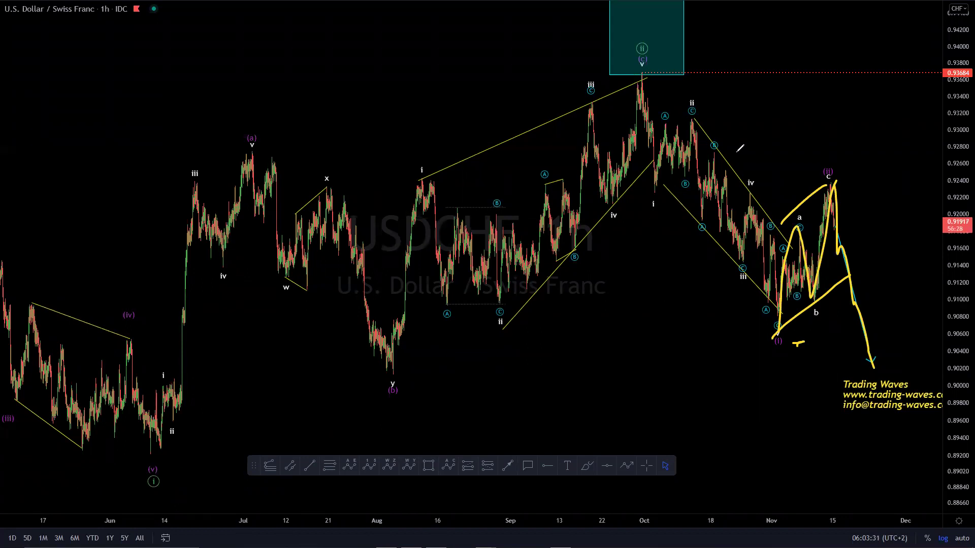
pyautogui.press('e')
# - Trace the drop from green ii to (i) and rebound to (ii), compare it with the larger i-ii swing, and clear the strokes
pyautogui.moveTo(622, 49); pyautogui.dragTo(629, 49)
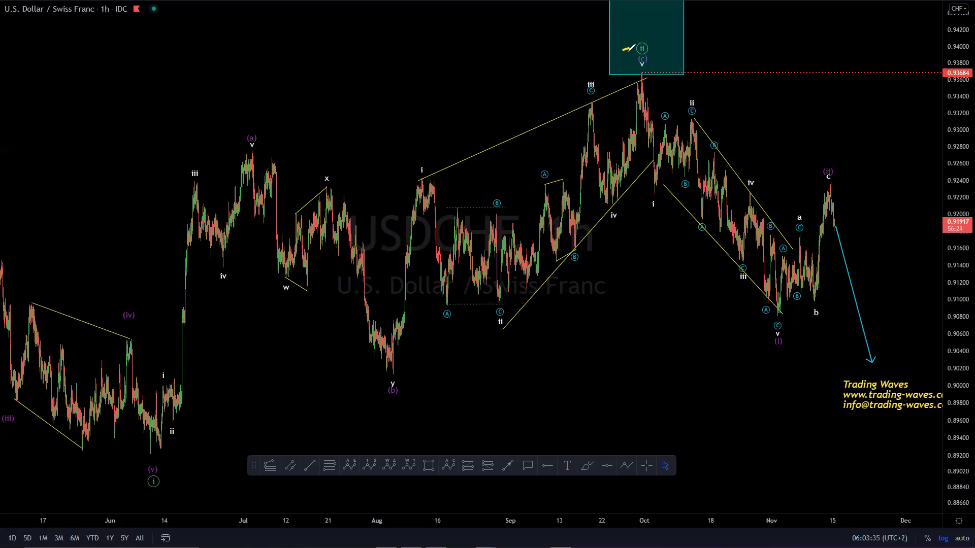
pyautogui.moveTo(647, 84)
pyautogui.mouseDown()
pyautogui.moveTo(754, 345)
pyautogui.moveTo(830, 169)
pyautogui.mouseUp()
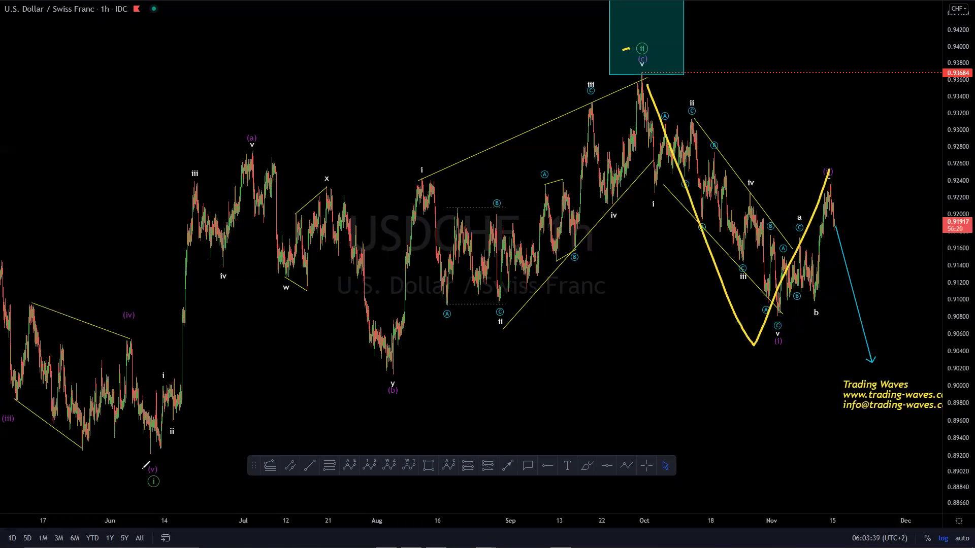
pyautogui.moveTo(2, 296)
pyautogui.mouseDown()
pyautogui.moveTo(157, 489)
pyautogui.moveTo(631, 57)
pyautogui.mouseUp()
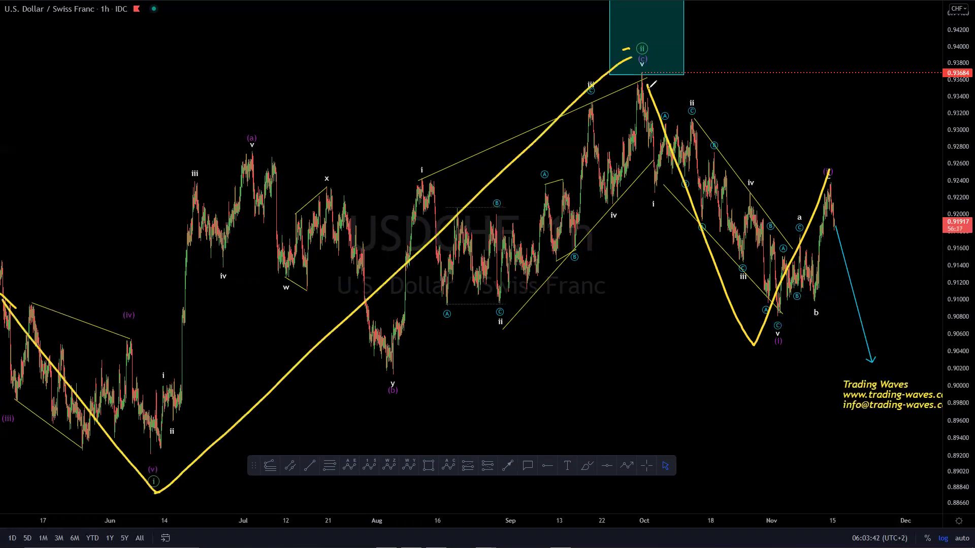
pyautogui.press('e')
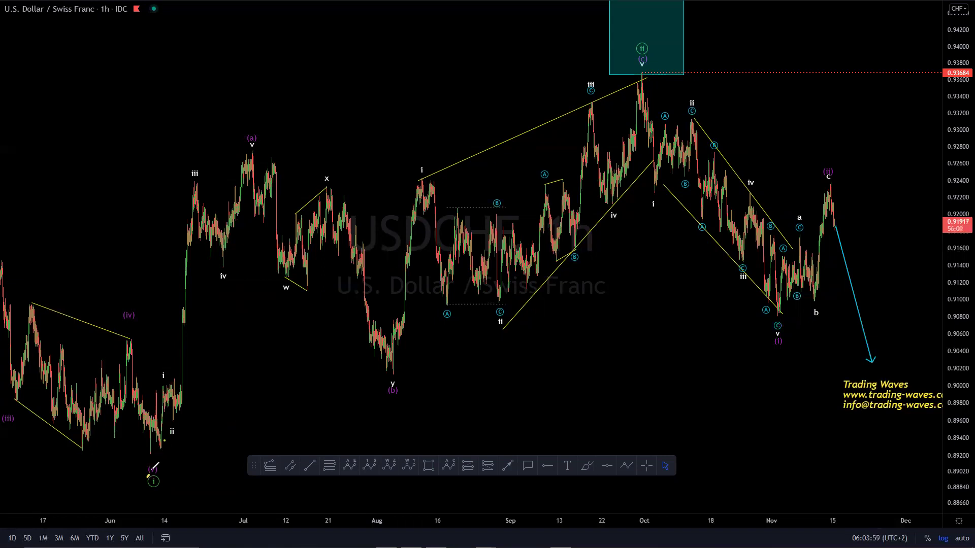
# - Sketch the alternative W-X count from the June low, with a rally to a new high and a decline, and clear it
pyautogui.moveTo(150, 472)
pyautogui.mouseDown()
pyautogui.moveTo(218, 255)
pyautogui.moveTo(453, 362)
pyautogui.moveTo(637, 64)
pyautogui.mouseUp()
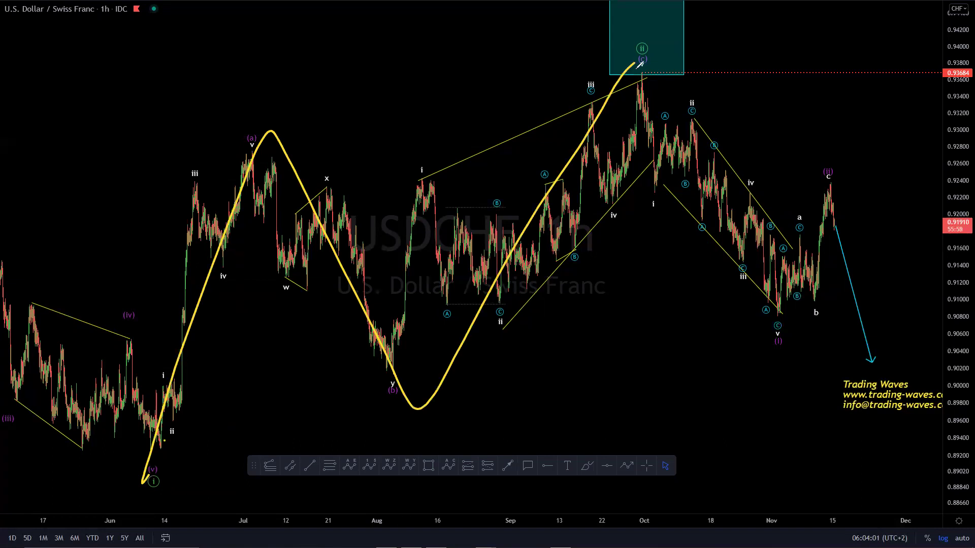
pyautogui.moveTo(582, 38)
pyautogui.mouseDown()
pyautogui.moveTo(584, 46)
pyautogui.moveTo(607, 40)
pyautogui.moveTo(685, 160)
pyautogui.moveTo(802, 228)
pyautogui.moveTo(889, 414)
pyautogui.moveTo(874, 454)
pyautogui.moveTo(904, 457)
pyautogui.mouseUp()
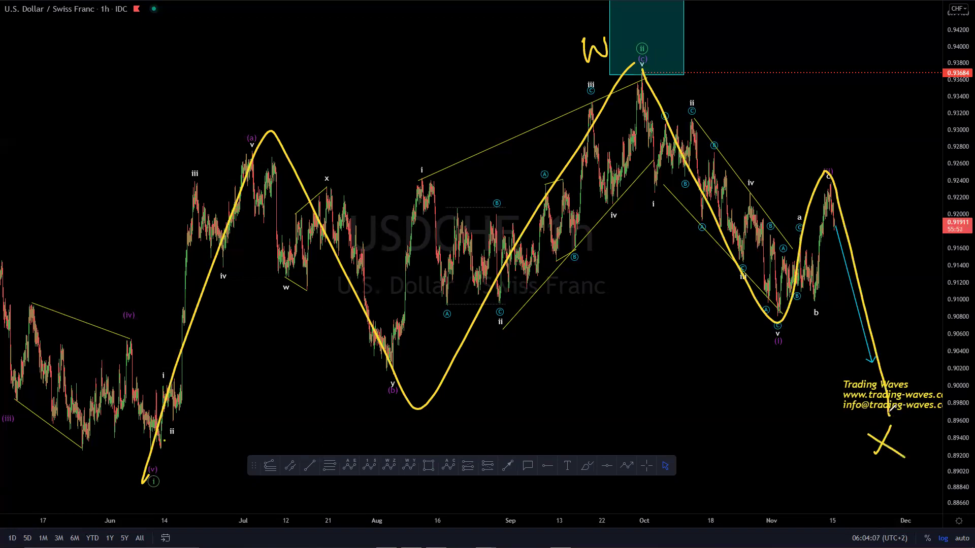
pyautogui.moveTo(893, 415)
pyautogui.mouseDown()
pyautogui.moveTo(938, 208)
pyautogui.moveTo(942, 43)
pyautogui.moveTo(913, 52)
pyautogui.mouseUp()
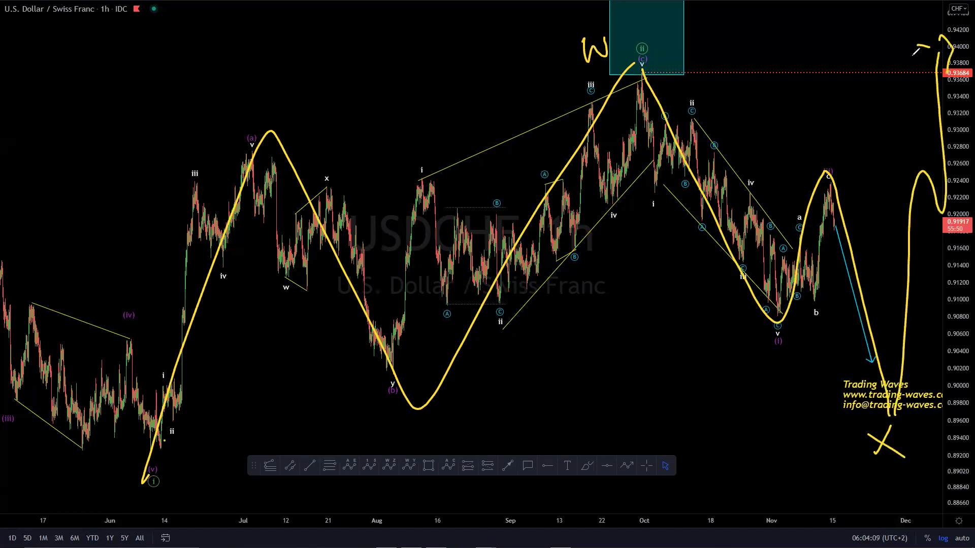
pyautogui.moveTo(637, 48)
pyautogui.mouseDown()
pyautogui.moveTo(734, 4)
pyautogui.moveTo(921, 16)
pyautogui.moveTo(914, 35)
pyautogui.moveTo(974, 297)
pyautogui.mouseUp()
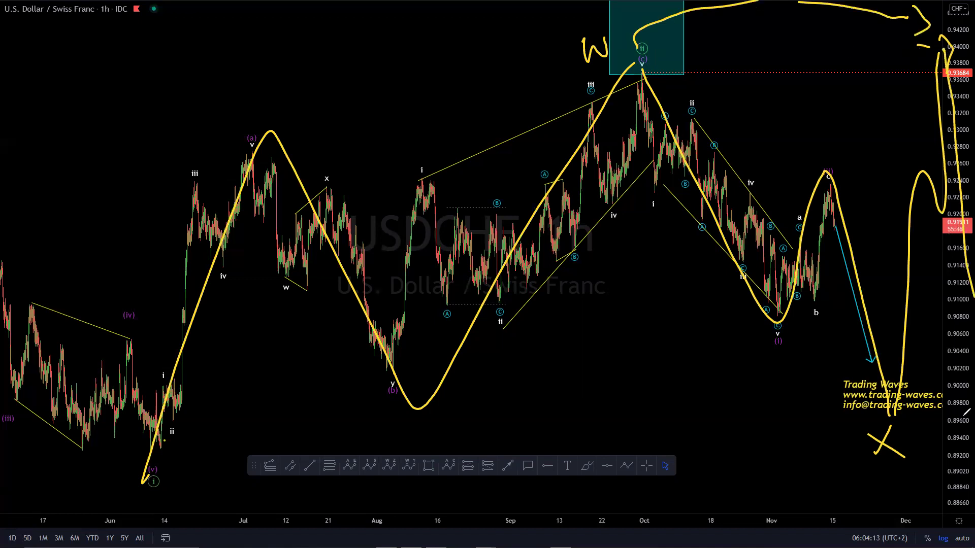
pyautogui.moveTo(961, 430); pyautogui.dragTo(965, 450)
pyautogui.moveTo(959, 214)
pyautogui.mouseDown()
pyautogui.moveTo(938, 448)
pyautogui.moveTo(967, 383)
pyautogui.mouseUp()
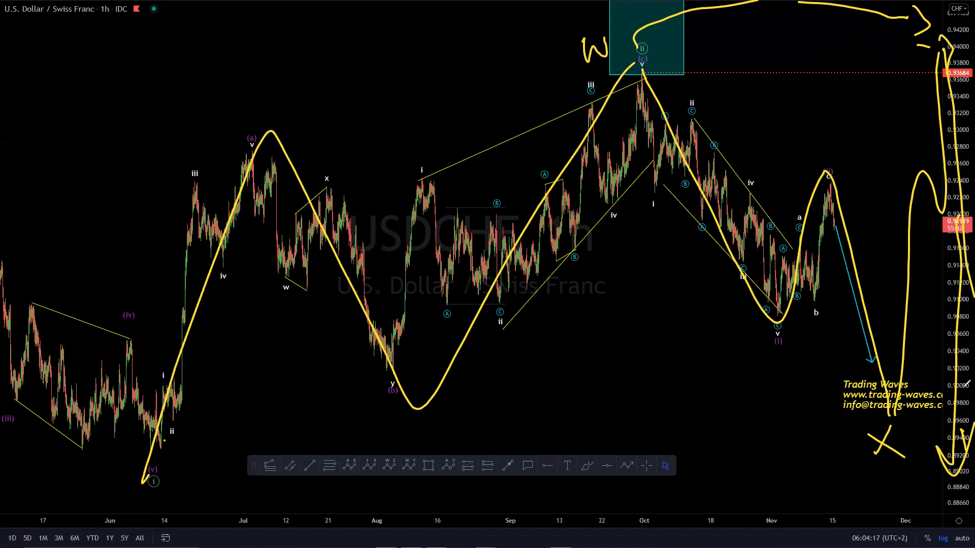
pyautogui.press('e')
# - Sketch the June low's level with a decline breaking it, clear it, and trace and clear a swing up to ii, down and up
pyautogui.moveTo(146, 462)
pyautogui.mouseDown()
pyautogui.moveTo(461, 437)
pyautogui.moveTo(817, 450)
pyautogui.moveTo(937, 468)
pyautogui.mouseUp()
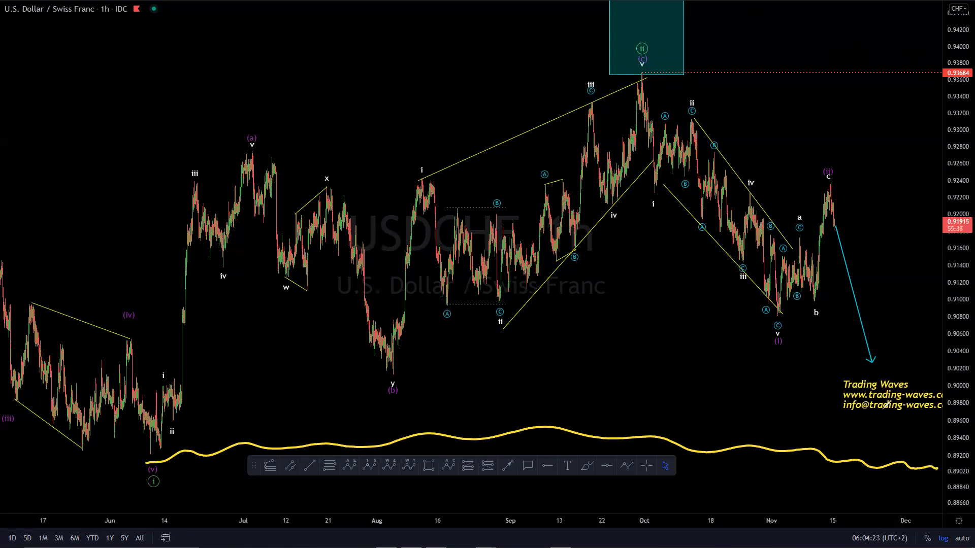
pyautogui.moveTo(833, 189); pyautogui.dragTo(895, 485)
pyautogui.moveTo(142, 455); pyautogui.dragTo(172, 479)
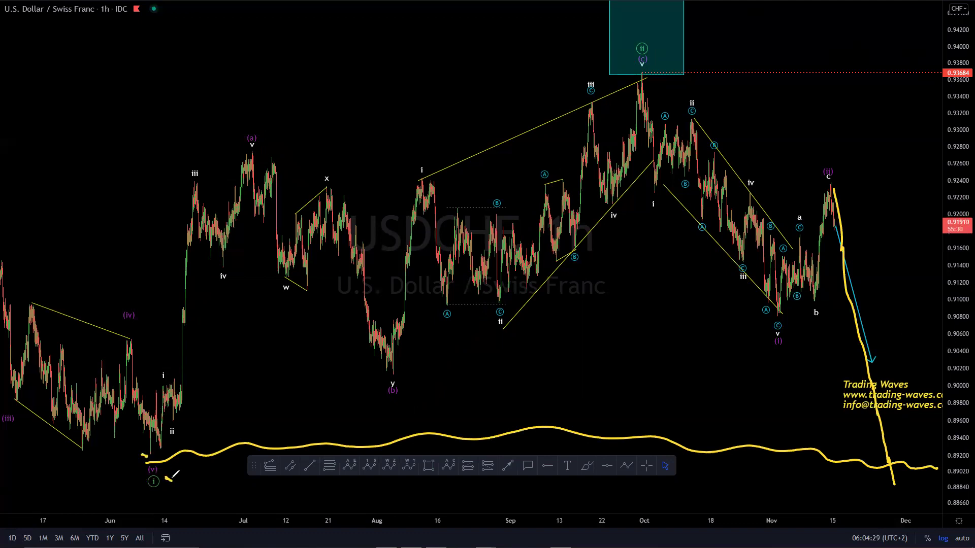
pyautogui.moveTo(878, 485)
pyautogui.mouseDown()
pyautogui.moveTo(894, 497)
pyautogui.moveTo(910, 473)
pyautogui.mouseUp()
pyautogui.moveTo(627, 47); pyautogui.dragTo(633, 47)
pyautogui.press('e')
pyautogui.moveTo(143, 475)
pyautogui.mouseDown()
pyautogui.moveTo(581, 115)
pyautogui.moveTo(805, 346)
pyautogui.moveTo(862, 301)
pyautogui.moveTo(890, 185)
pyautogui.mouseUp()
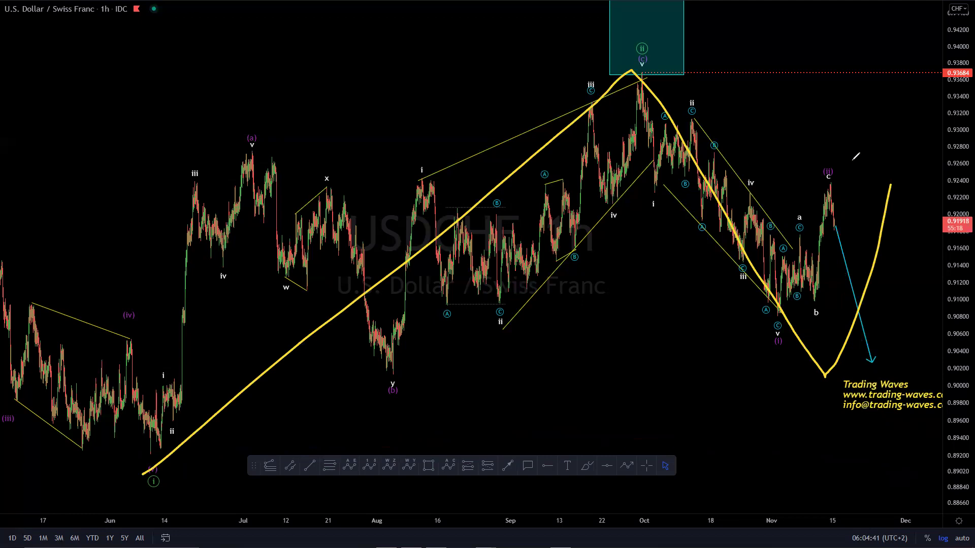
pyautogui.press('e')
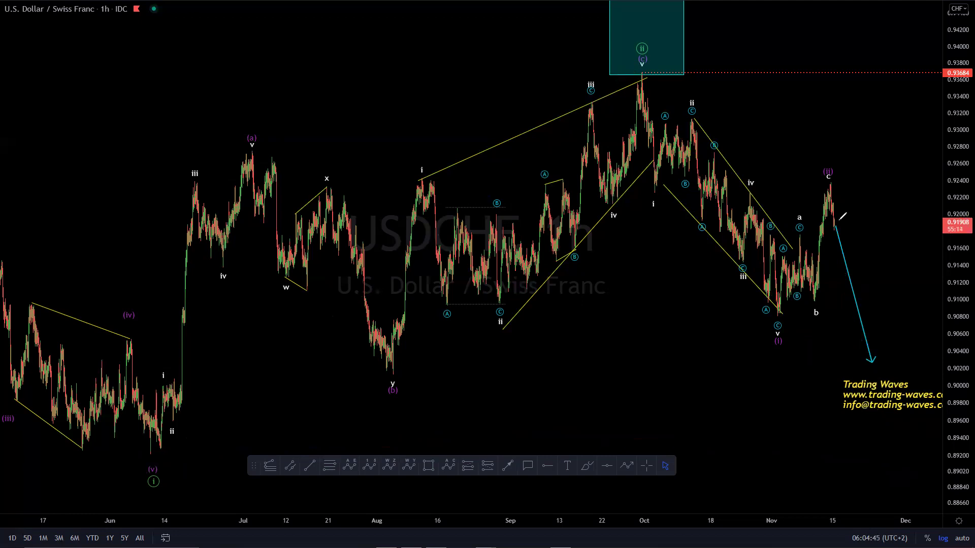
# - Sketch a small consolidation at the current price followed by a decline to about 0.89 and a rebound, and clear the annotations
pyautogui.moveTo(834, 220); pyautogui.dragTo(861, 217)
pyautogui.moveTo(833, 210); pyautogui.dragTo(857, 205)
pyautogui.moveTo(841, 237)
pyautogui.mouseDown()
pyautogui.moveTo(868, 224)
pyautogui.moveTo(925, 470)
pyautogui.moveTo(940, 404)
pyautogui.mouseUp()
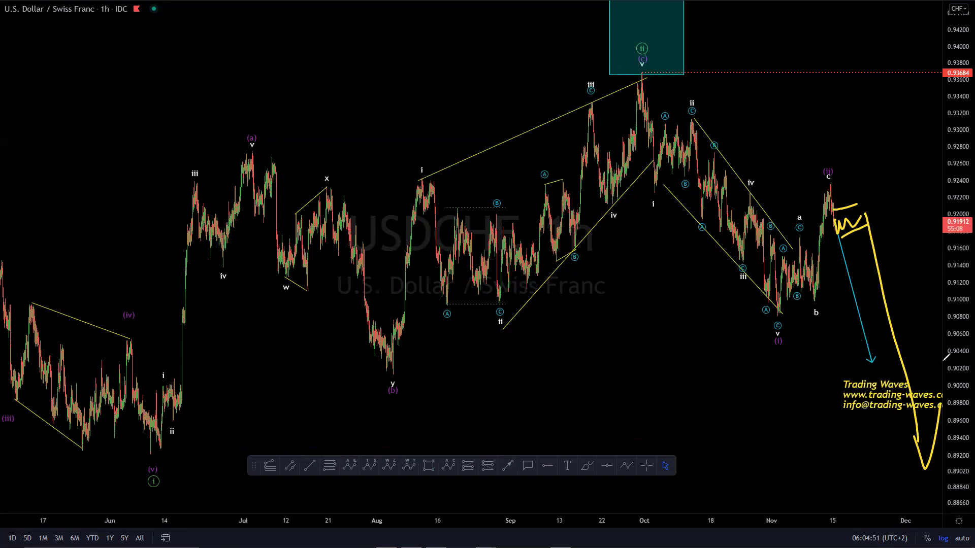
pyautogui.moveTo(593, 47); pyautogui.dragTo(574, 52)
pyautogui.press('e')
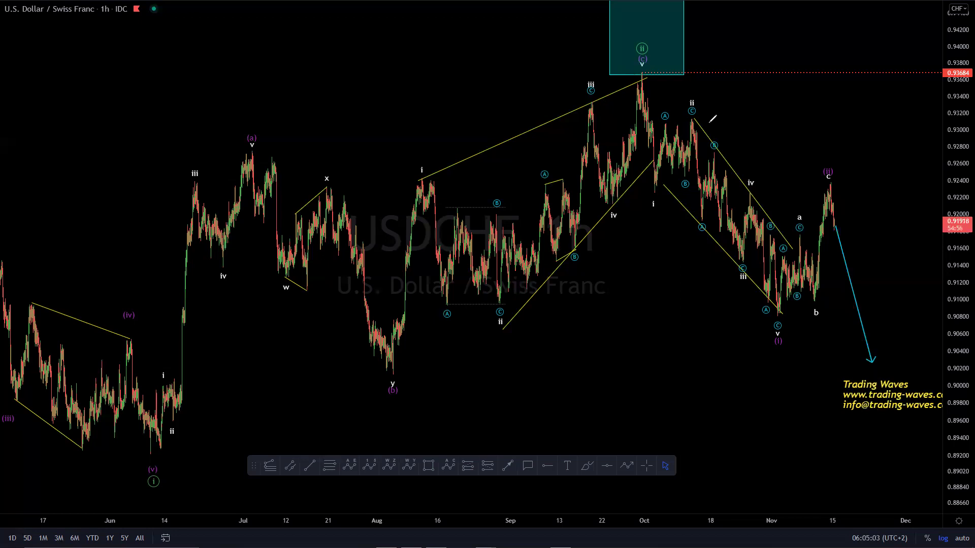
# - Leave annotation mode and the full-screen chart, and shift the chart to show the Trading Waves contact text in full
pyautogui.rightClick(688, 300)
pyautogui.click(609, 296)
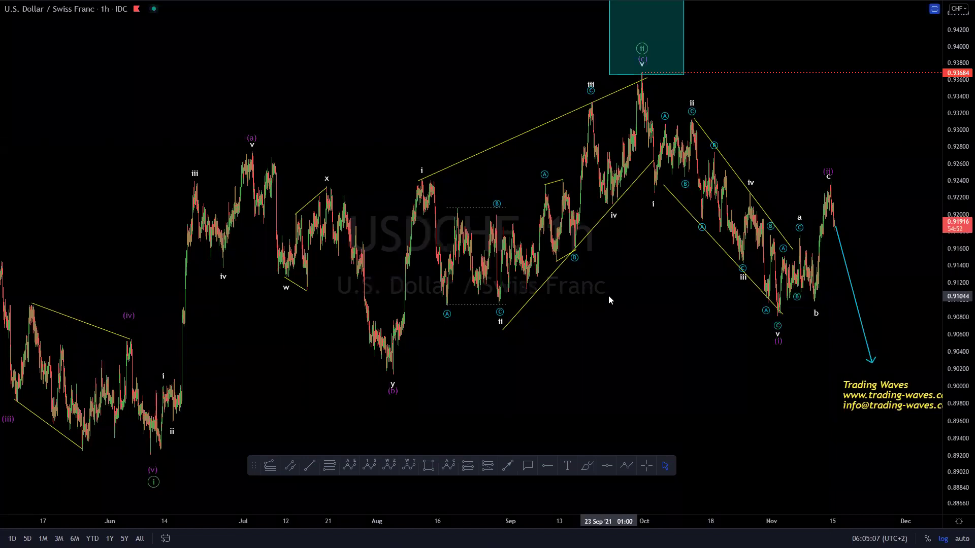
pyautogui.press('Escape')
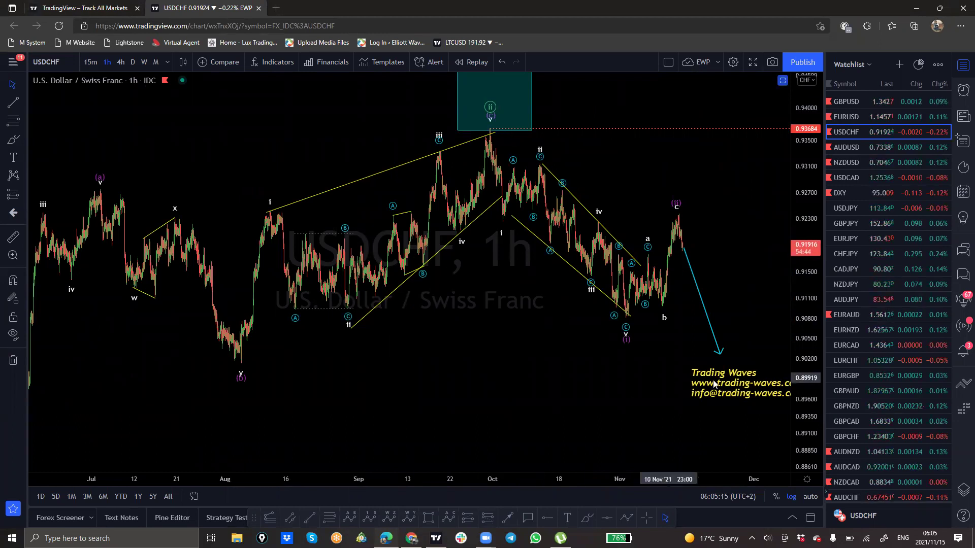
pyautogui.moveTo(725, 301); pyautogui.dragTo(683, 305)
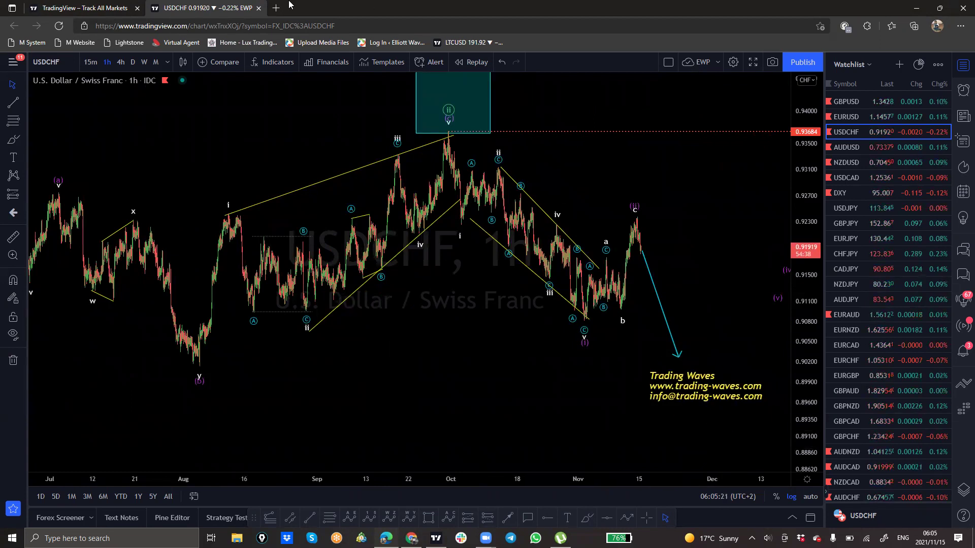
# - Switch to Chrome and view the Chart Of The Week page on trading-waves.com
pyautogui.click(274, 8)
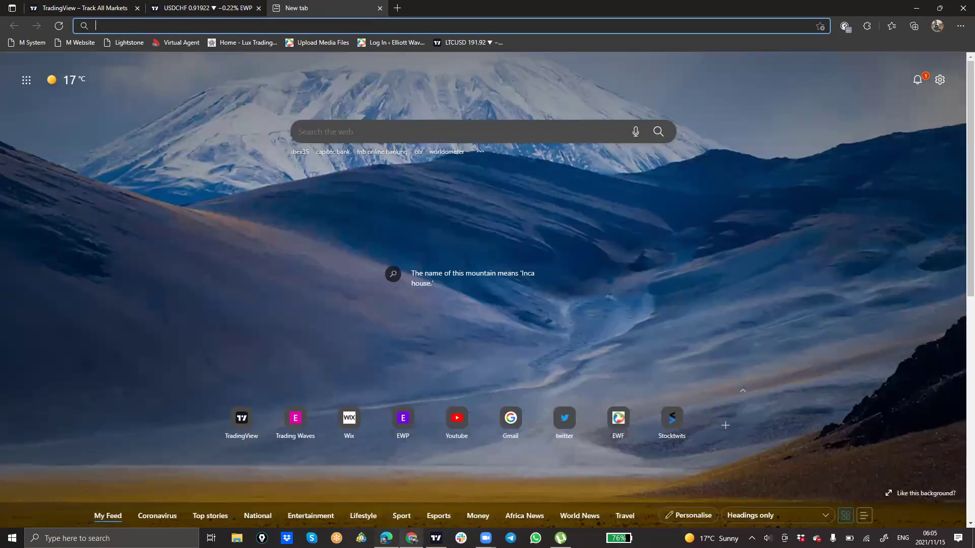
pyautogui.click(411, 539)
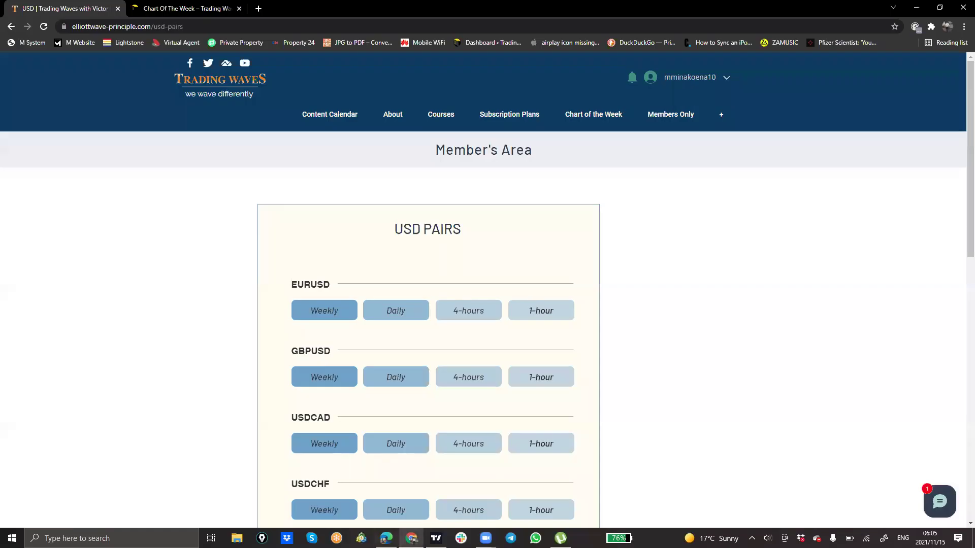
pyautogui.click(179, 9)
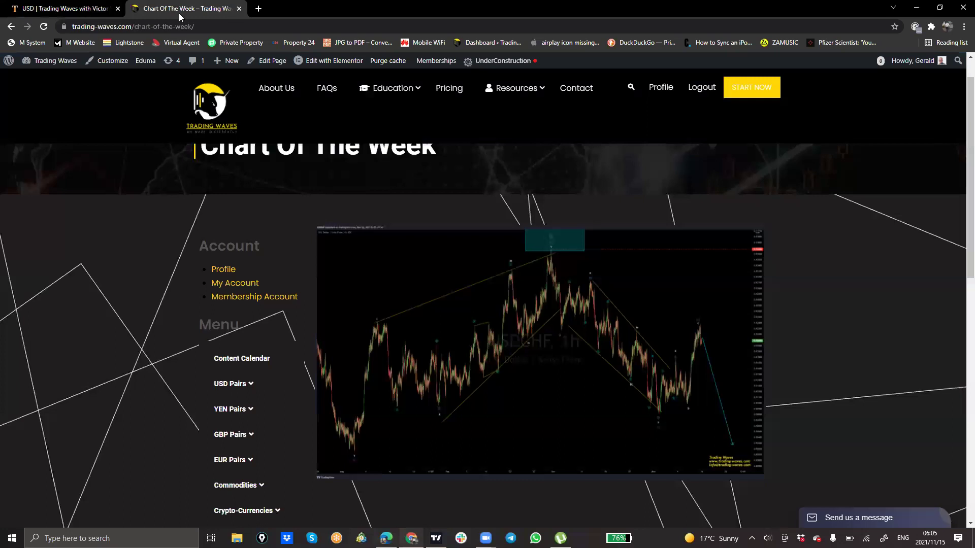
# - Close the Trading Waves site tab after opening its admin dashboard, and load trading-waves.com in a new tab
pyautogui.click(57, 61)
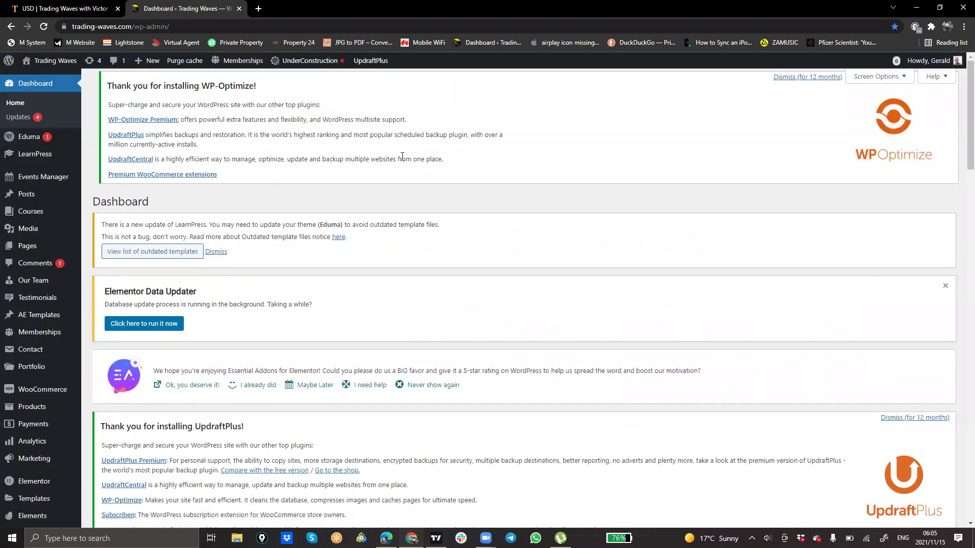
pyautogui.click(240, 8)
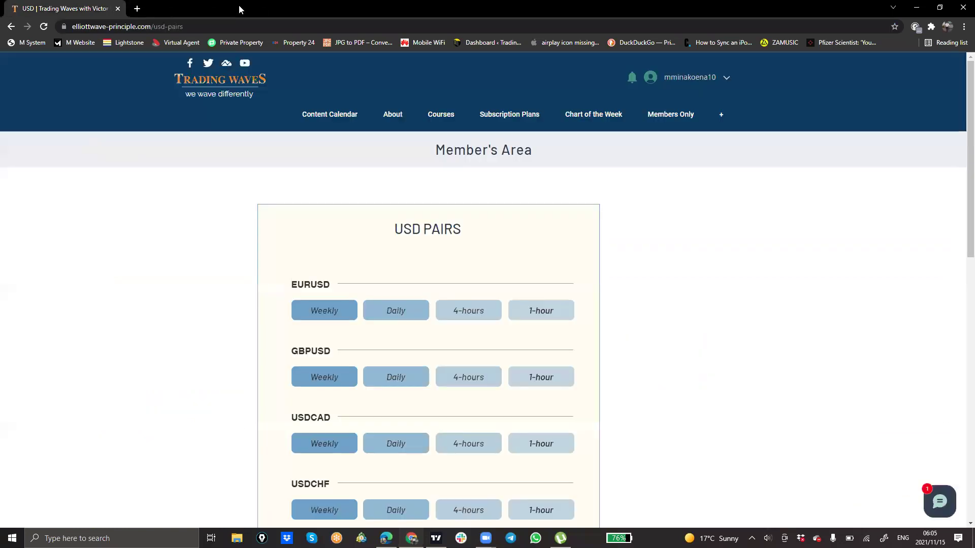
pyautogui.click(136, 8)
pyautogui.click(598, 316)
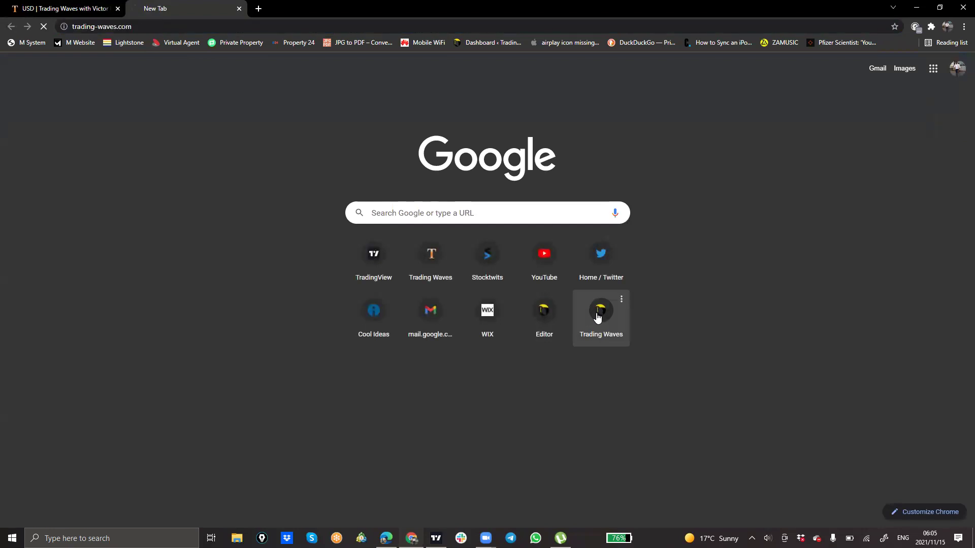